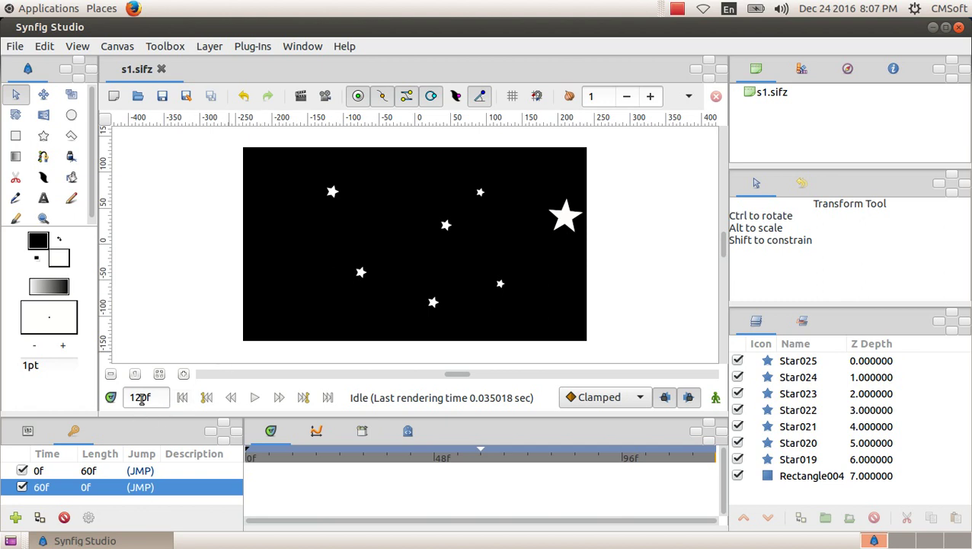
# - Turn on animate editing mode and add a keyframe at frame 120, selecting it in the keyframe list
pyautogui.click(205, 397)
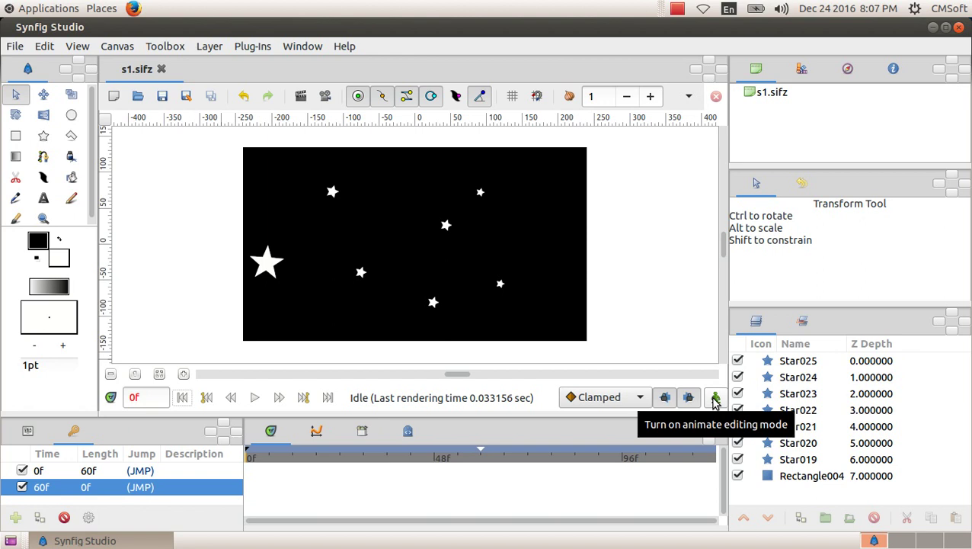
pyautogui.click(715, 397)
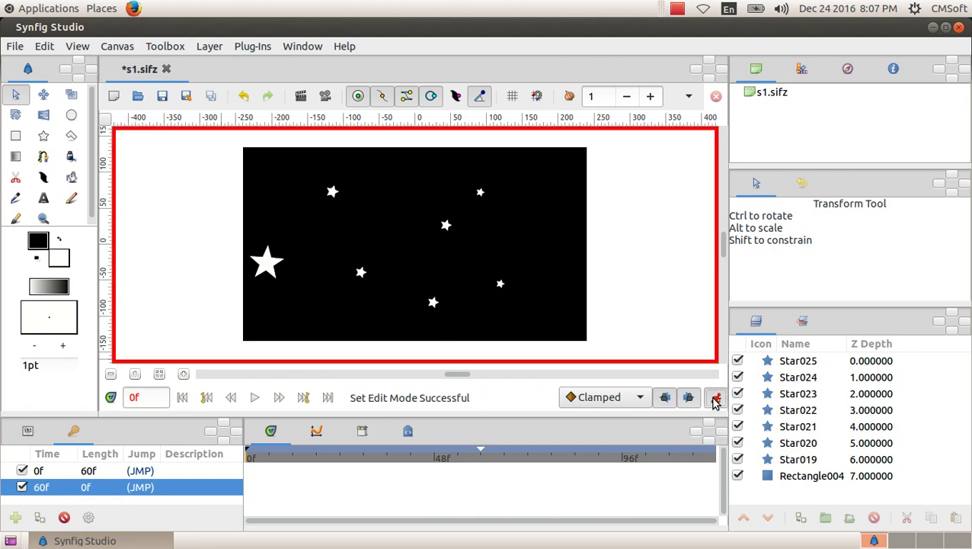
pyautogui.doubleClick(144, 392)
pyautogui.write('120')
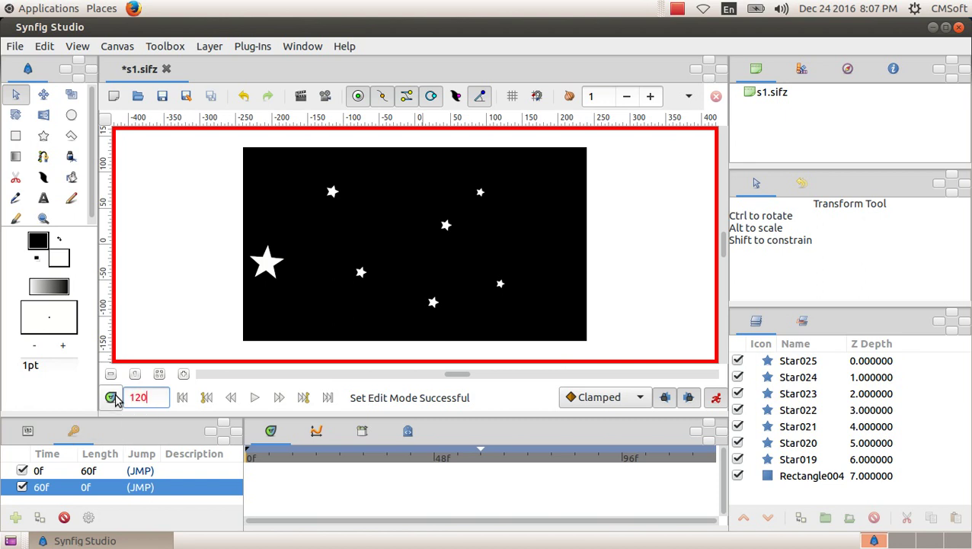
pyautogui.write('f')
pyautogui.press('Return')
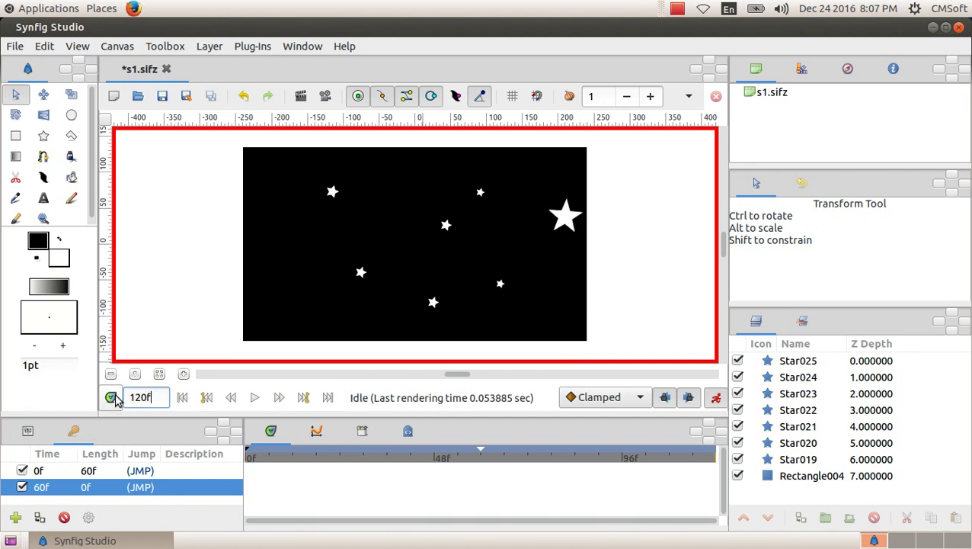
pyautogui.click(16, 519)
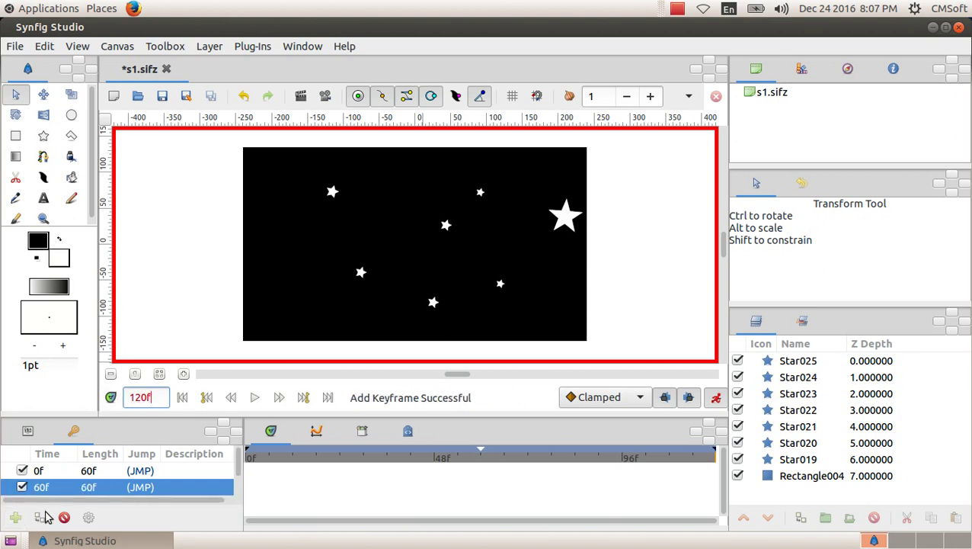
pyautogui.scroll(-1, 238, 474)
pyautogui.moveTo(237, 470); pyautogui.dragTo(239, 485)
pyautogui.click(157, 489)
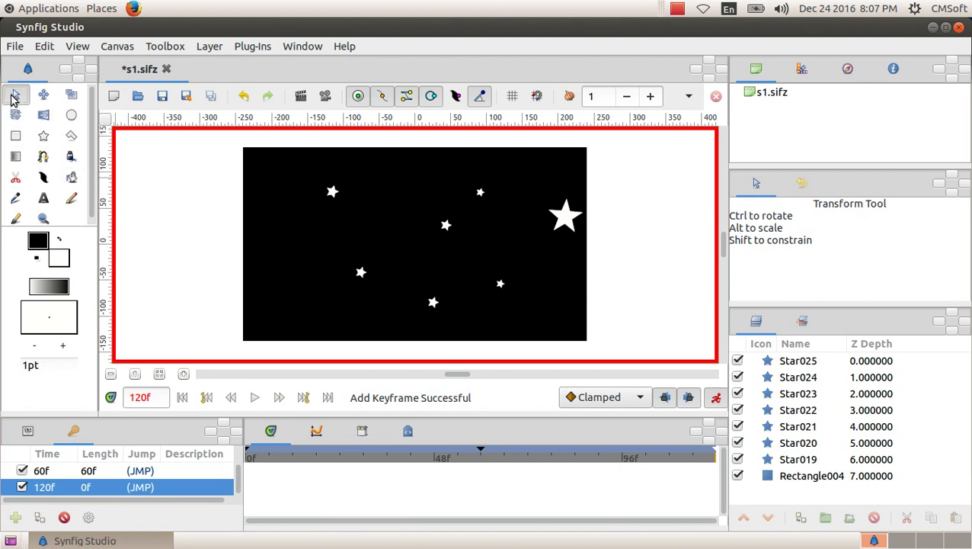
# - Move the large star to the lower left edge of the black background at frame 120, then return to frame 0 and turn off animate editing mode
pyautogui.click(564, 219)
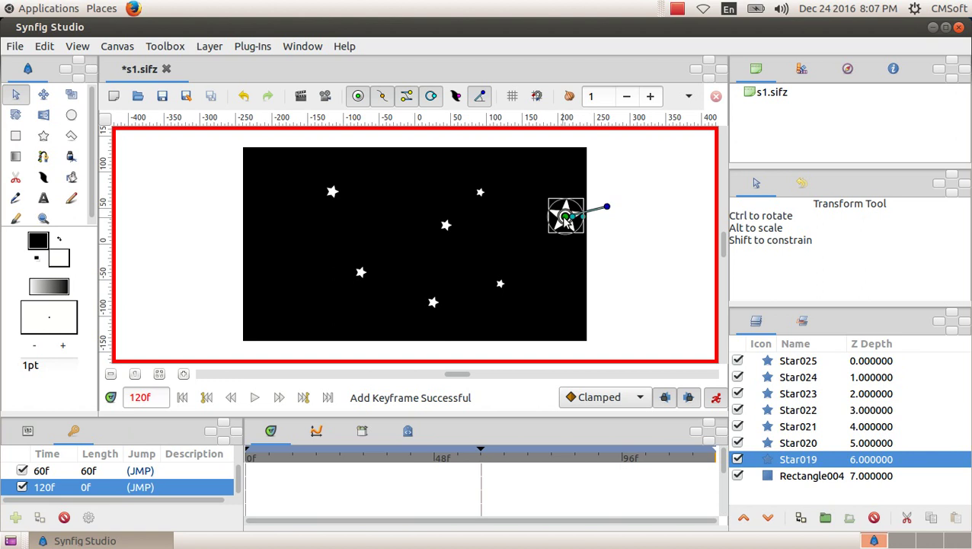
pyautogui.moveTo(567, 214); pyautogui.dragTo(265, 280)
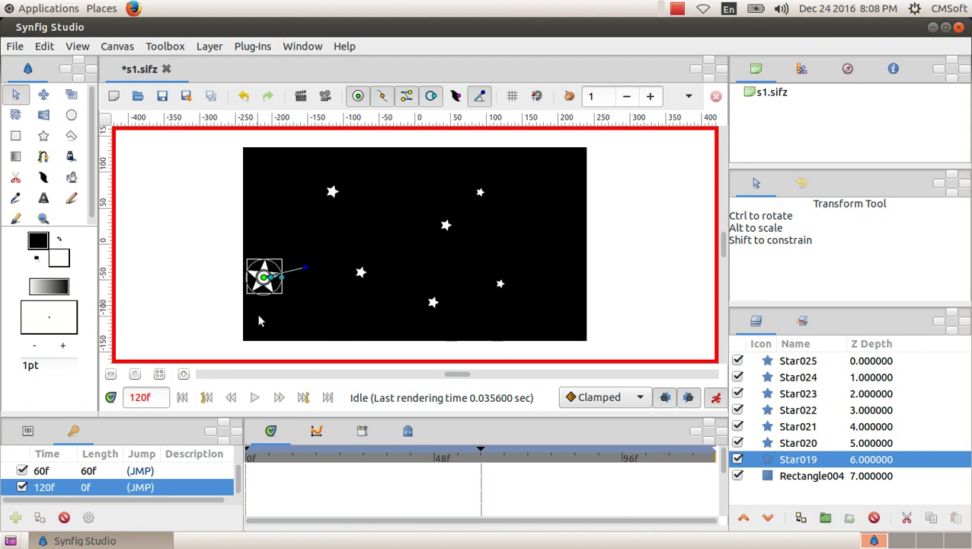
pyautogui.click(186, 398)
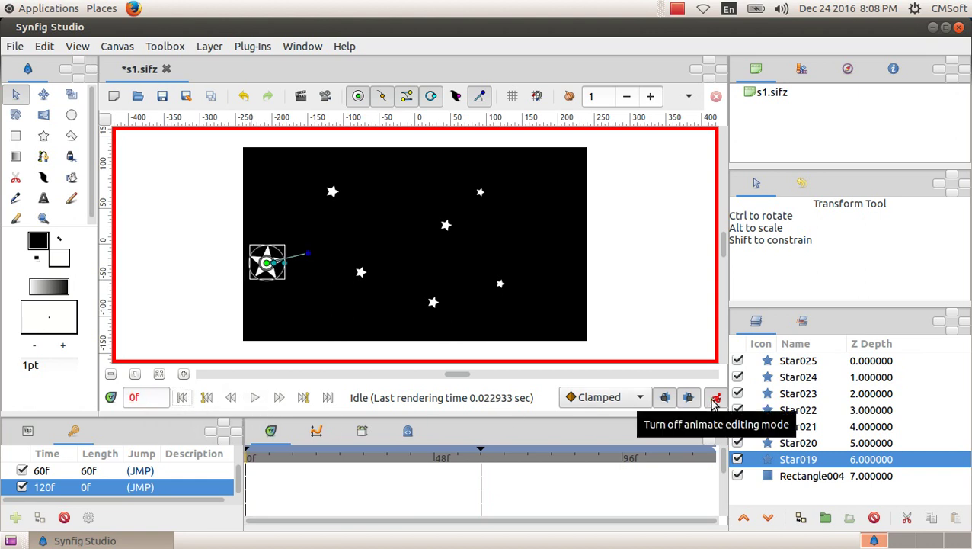
pyautogui.click(715, 399)
pyautogui.click(195, 313)
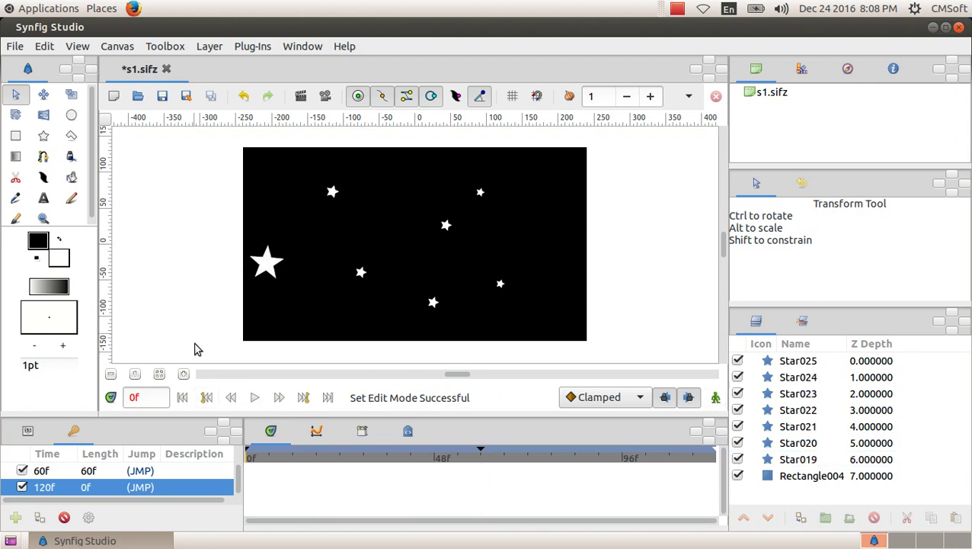
# - Play the animation on the canvas, play its rendered preview, and close the preview window
pyautogui.click(254, 397)
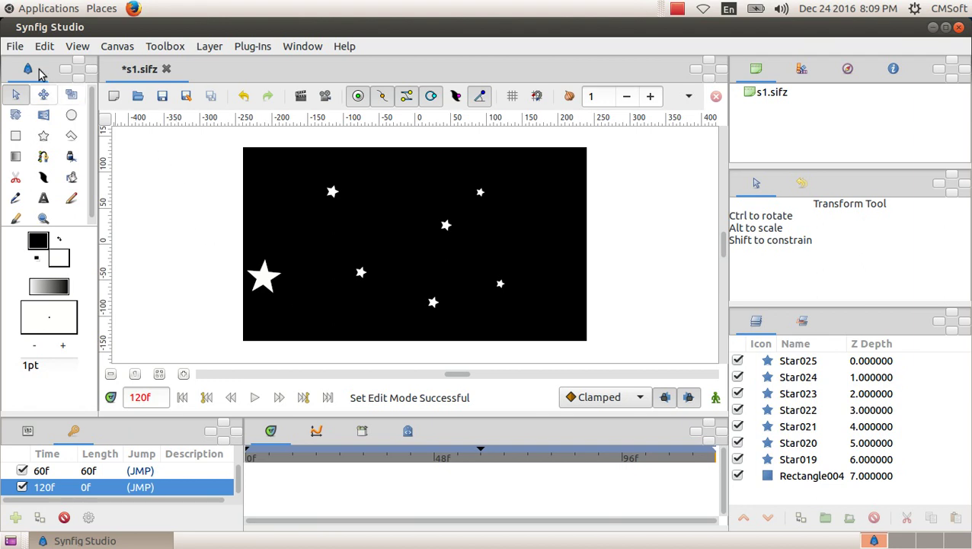
pyautogui.click(16, 46)
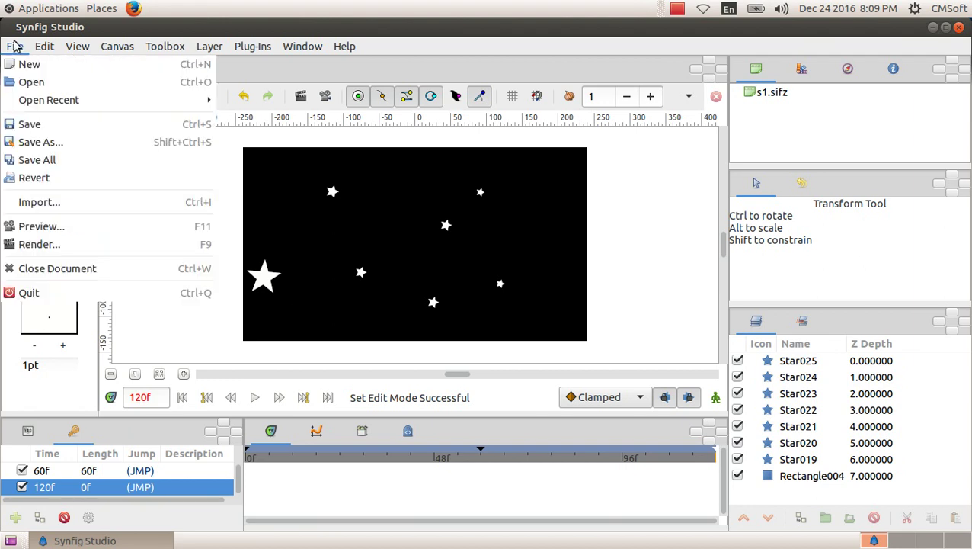
pyautogui.click(84, 227)
pyautogui.click(564, 361)
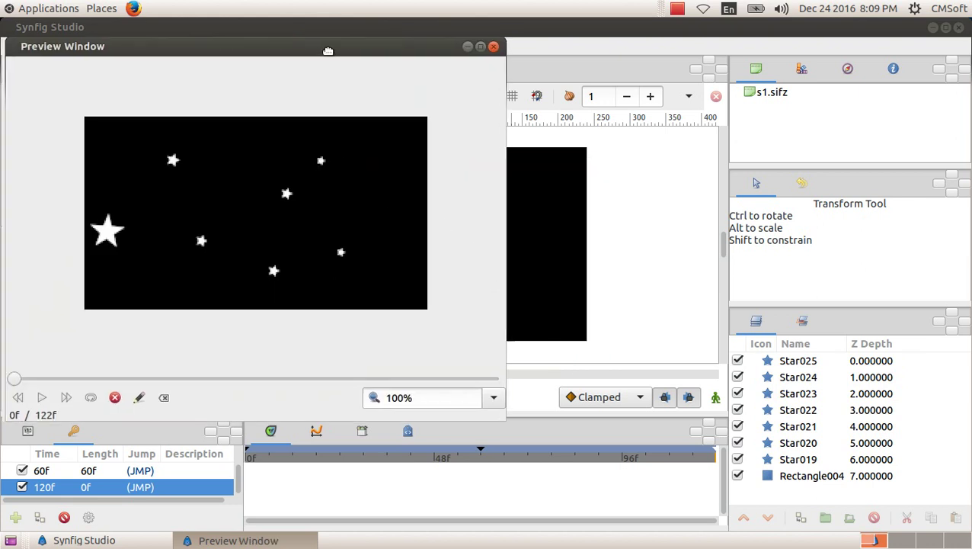
pyautogui.moveTo(324, 50); pyautogui.dragTo(404, 50)
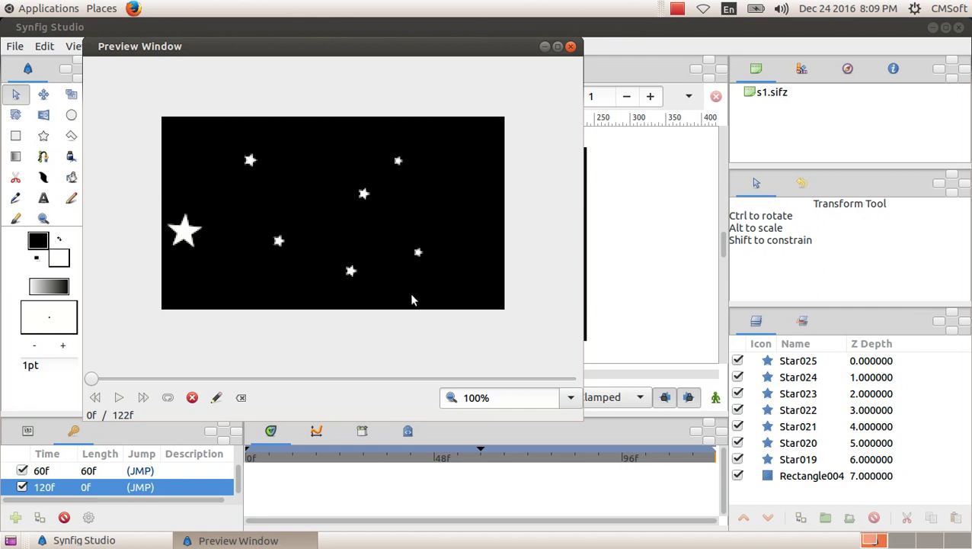
pyautogui.click(119, 398)
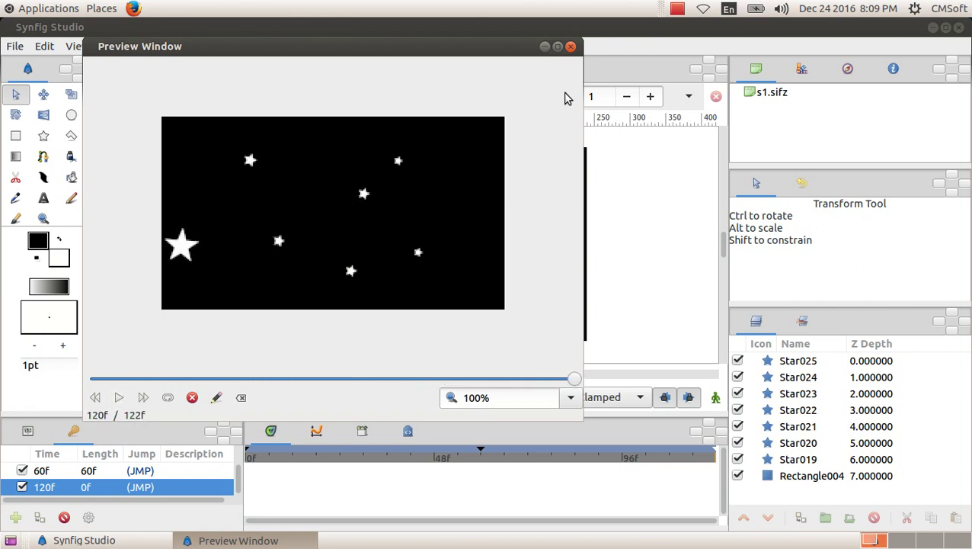
pyautogui.click(570, 48)
# - Save the animation project and render it as s1.flv in the Students_Works_10/Animation folder
pyautogui.click(16, 48)
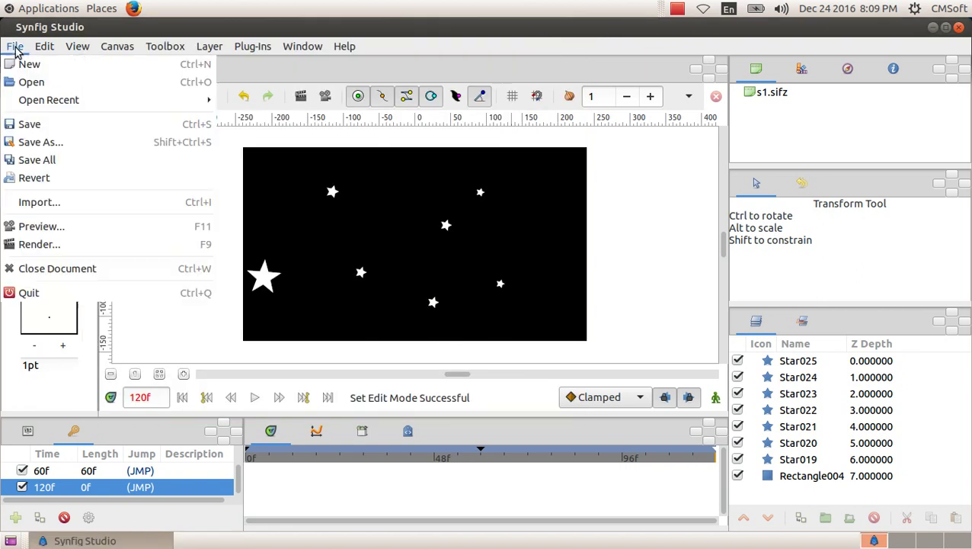
pyautogui.click(36, 125)
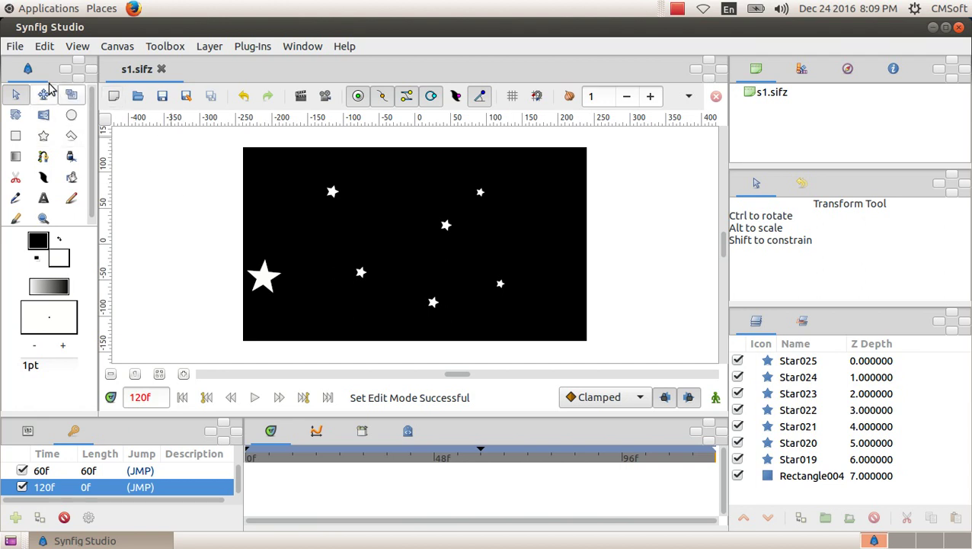
pyautogui.click(15, 47)
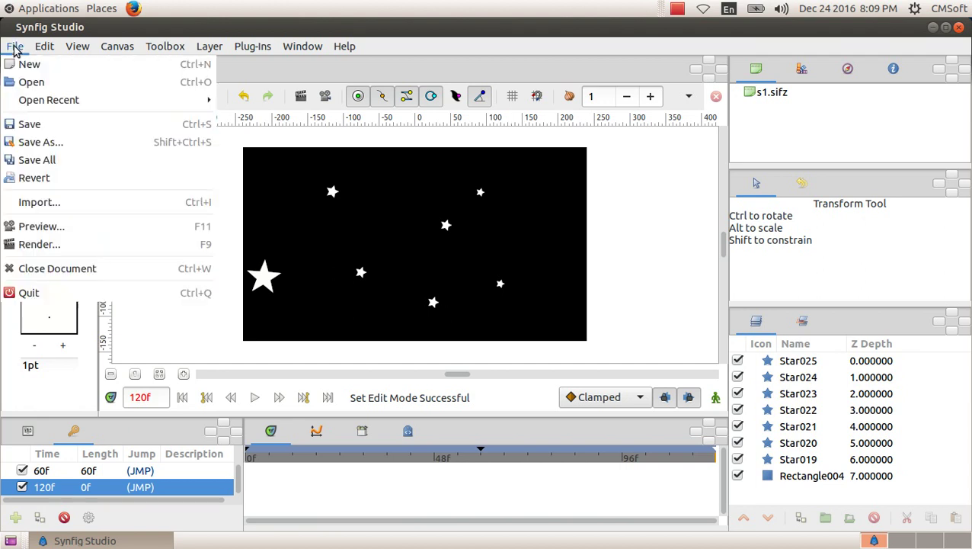
pyautogui.click(53, 244)
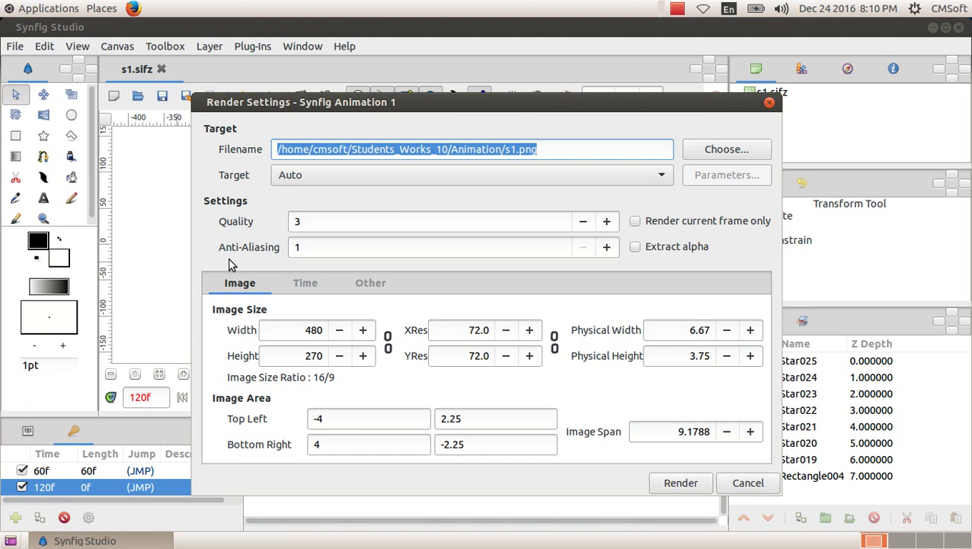
pyautogui.click(547, 152)
pyautogui.press('BackSpace')
pyautogui.press('BackSpace')
pyautogui.press('BackSpace')
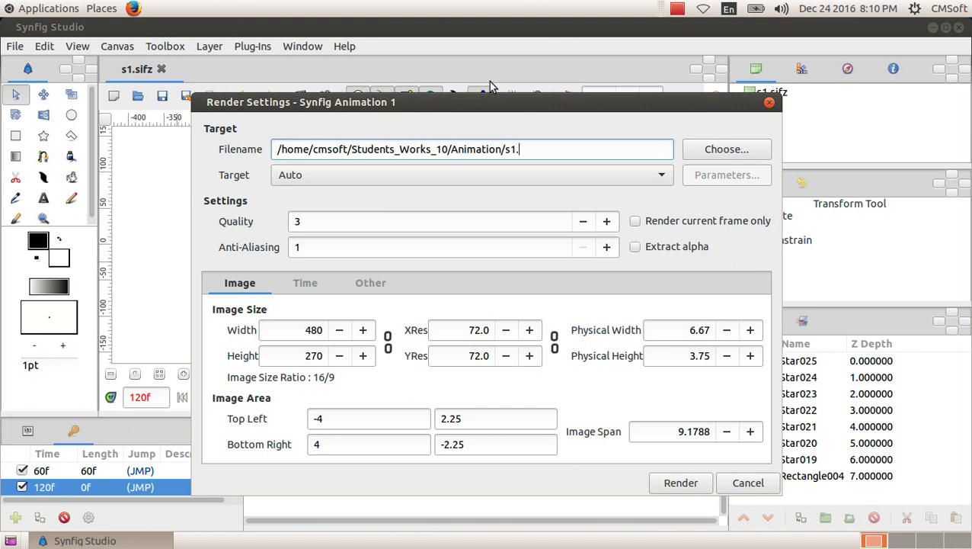
pyautogui.write('flv')
pyautogui.click(675, 483)
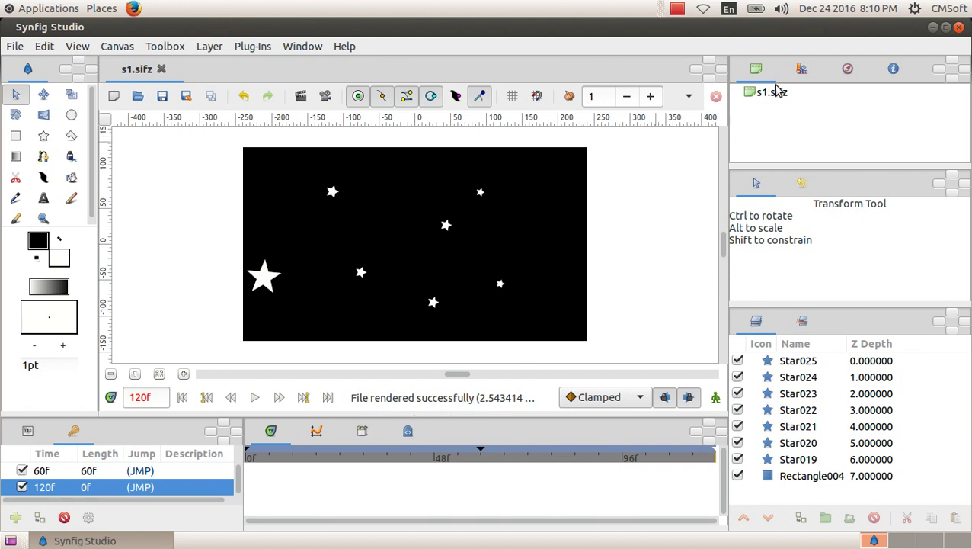
# - Save the project again and switch to the file manager to open the Students_Works_10/Animation folder from home
pyautogui.click(15, 46)
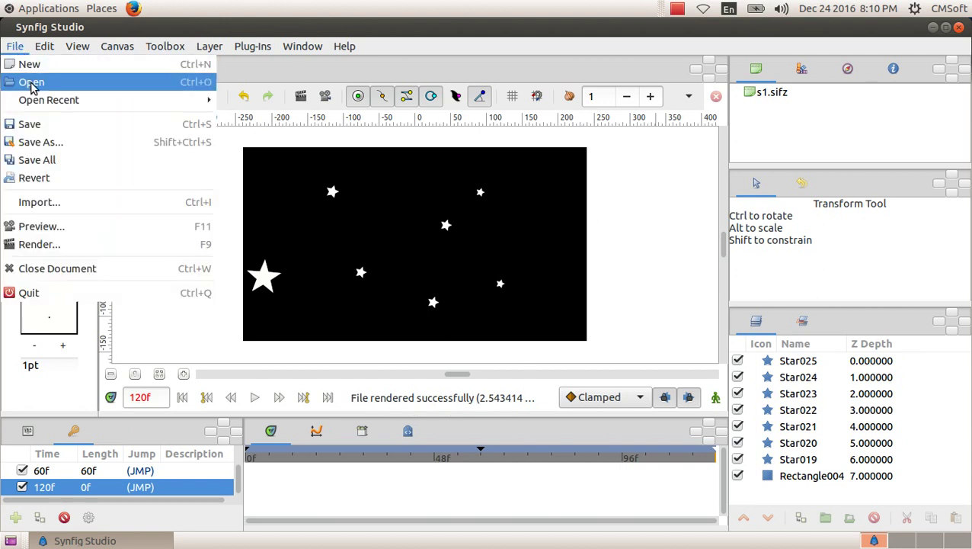
pyautogui.click(39, 127)
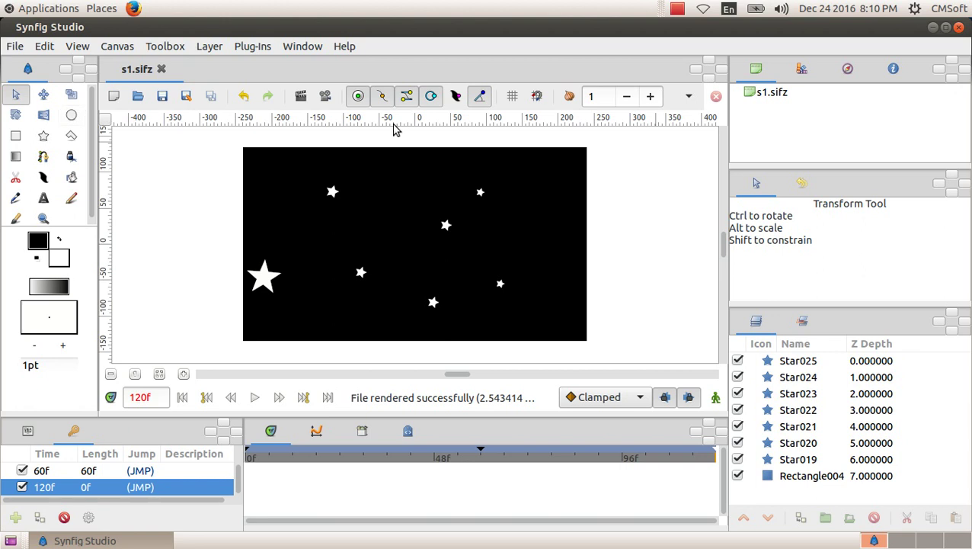
pyautogui.click(930, 28)
pyautogui.doubleClick(63, 57)
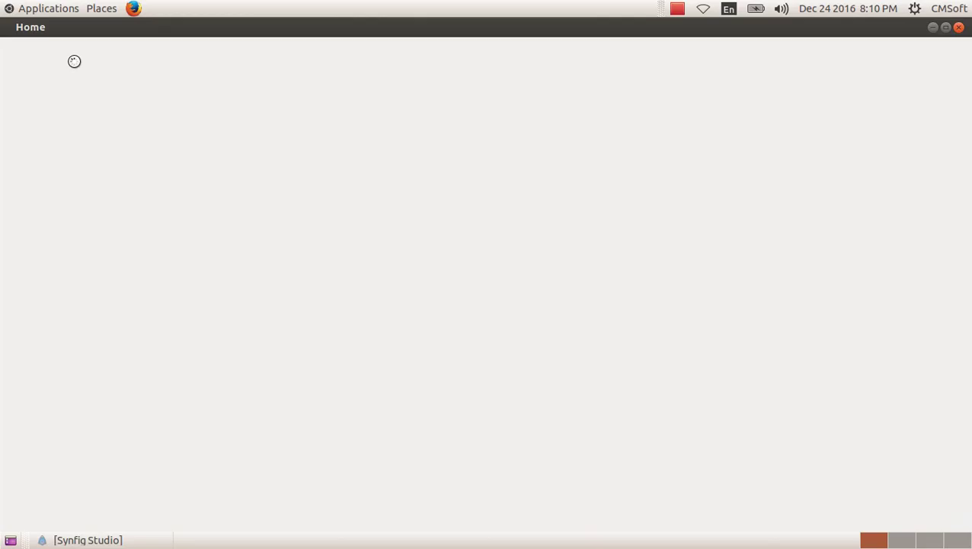
pyautogui.doubleClick(660, 329)
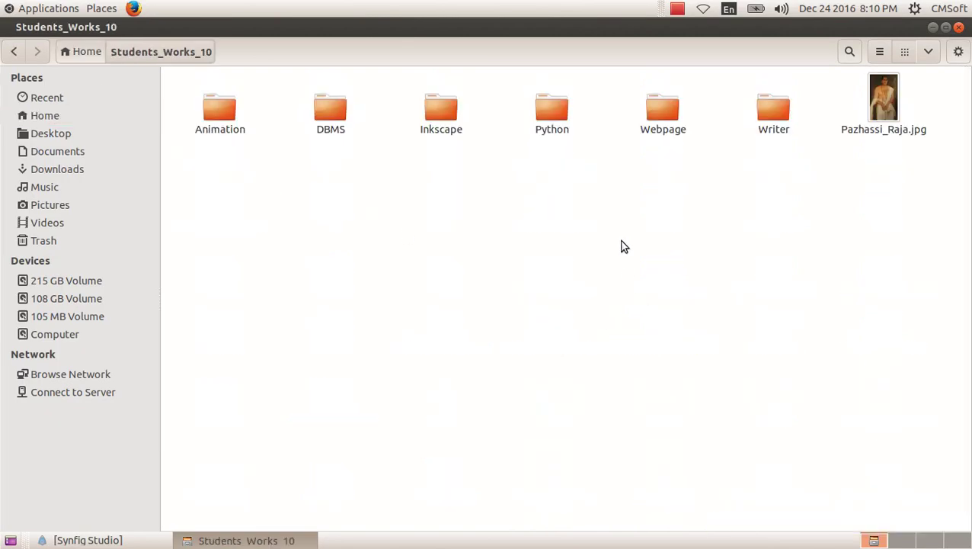
pyautogui.doubleClick(230, 115)
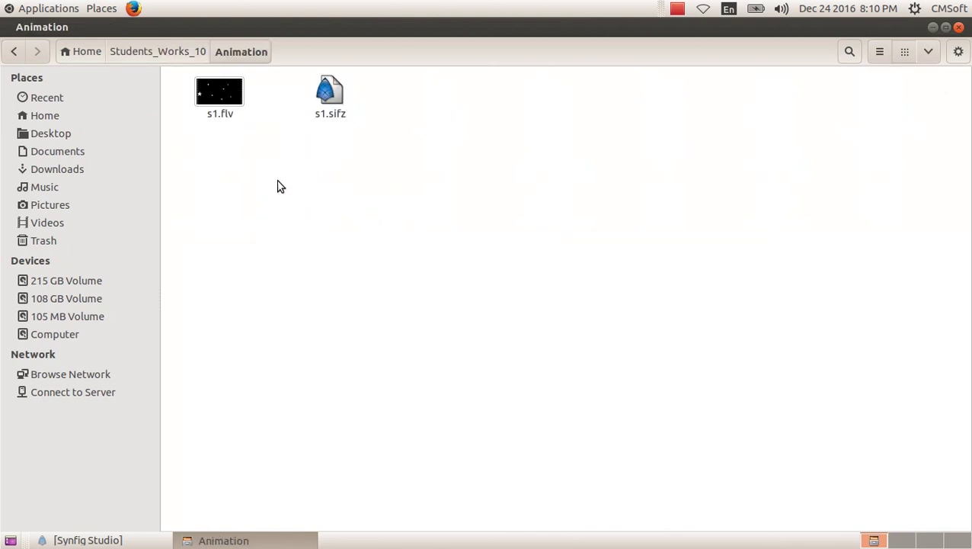
# - Play the rendered s1.flv twice in the video player, then close the player and the file manager
pyautogui.click(223, 97)
pyautogui.click(241, 156)
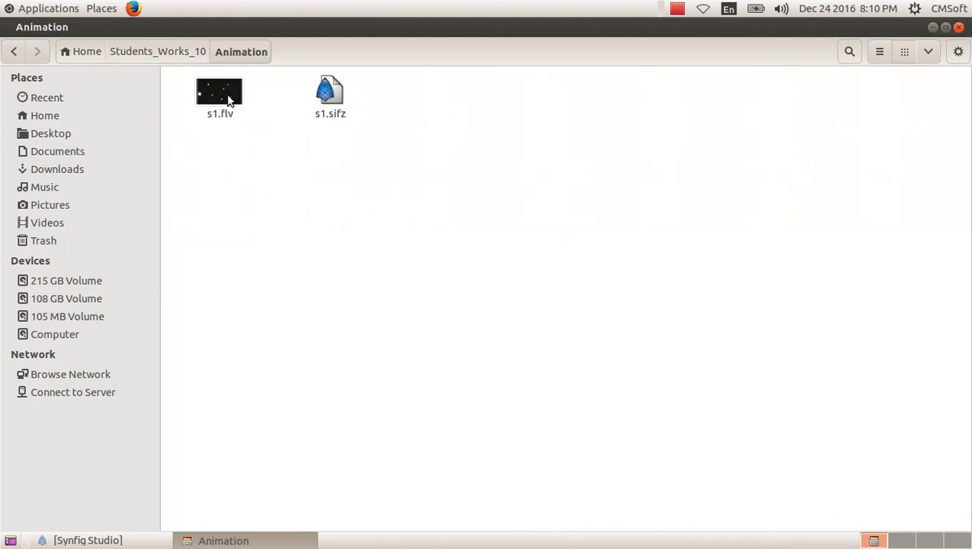
pyautogui.doubleClick(227, 96)
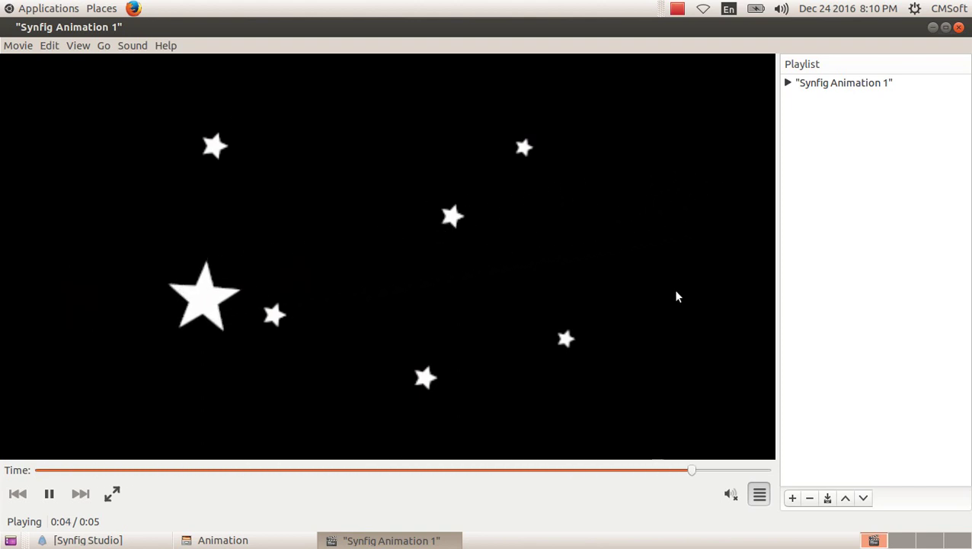
pyautogui.click(50, 493)
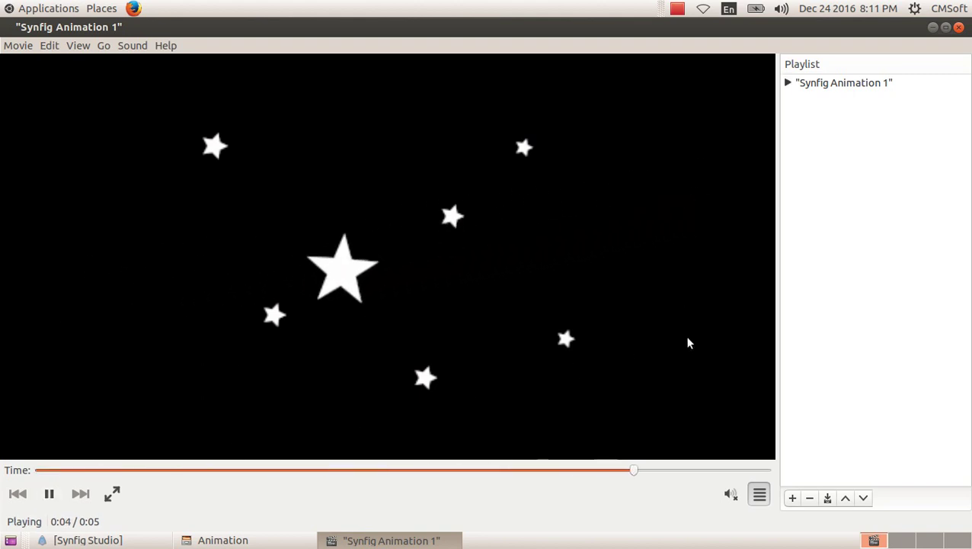
pyautogui.click(958, 28)
pyautogui.click(959, 28)
pyautogui.click(500, 218)
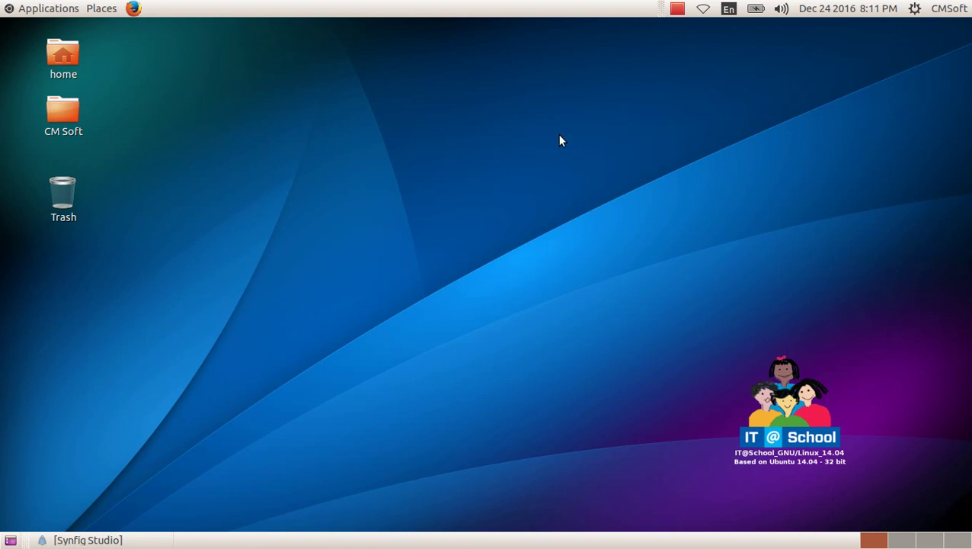